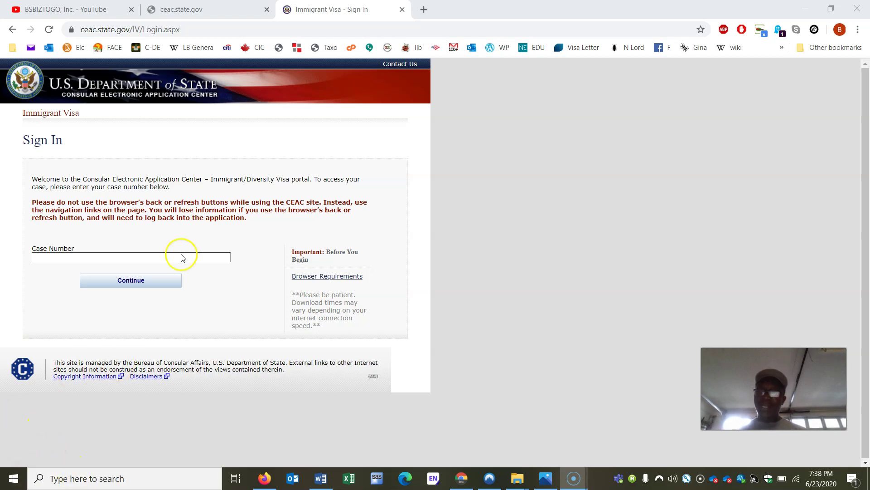
Step: Search Google for ds260 and open the 'Immigrant Visa - Sign In' result
click(217, 28)
key(ctrl+a)
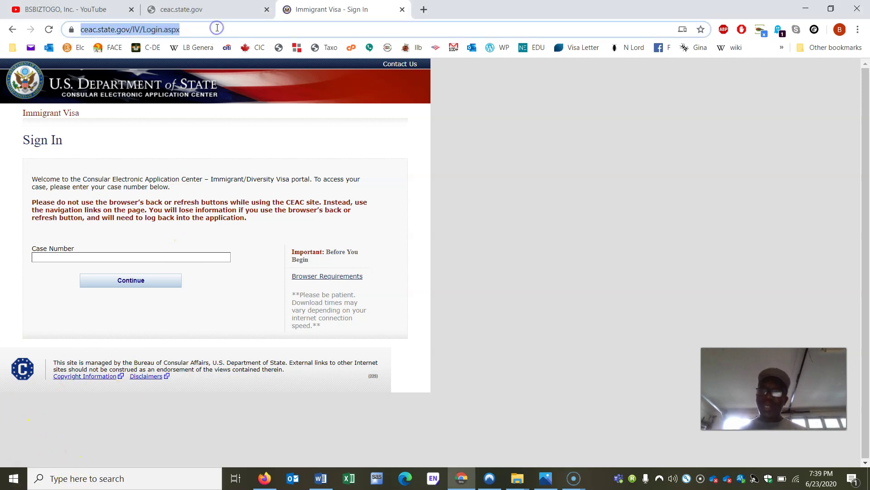
key(BackSpace)
text(ds26)
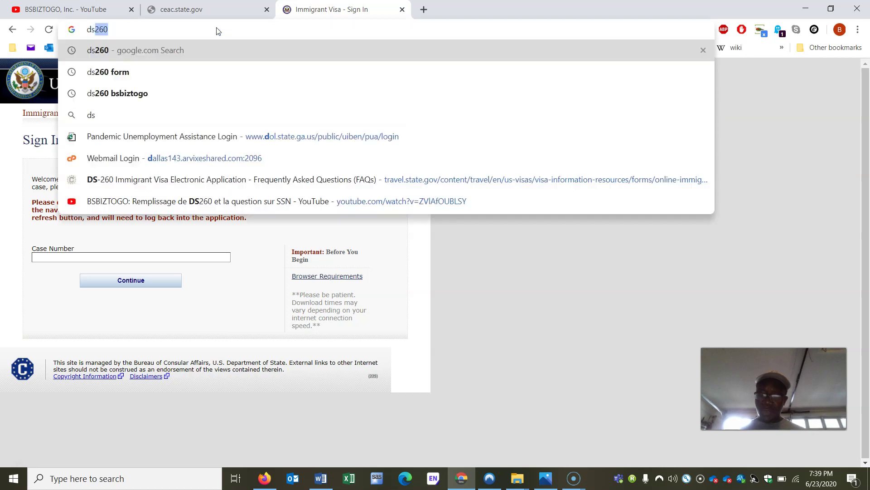
text(0)
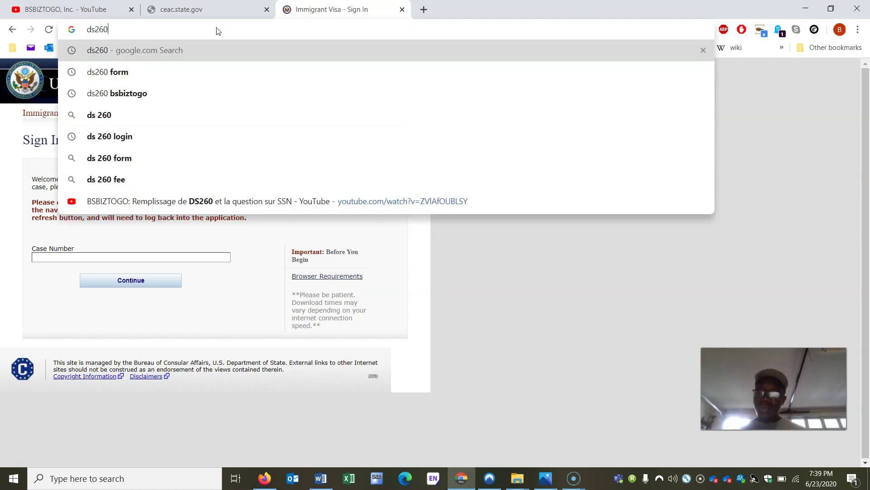
key(Return)
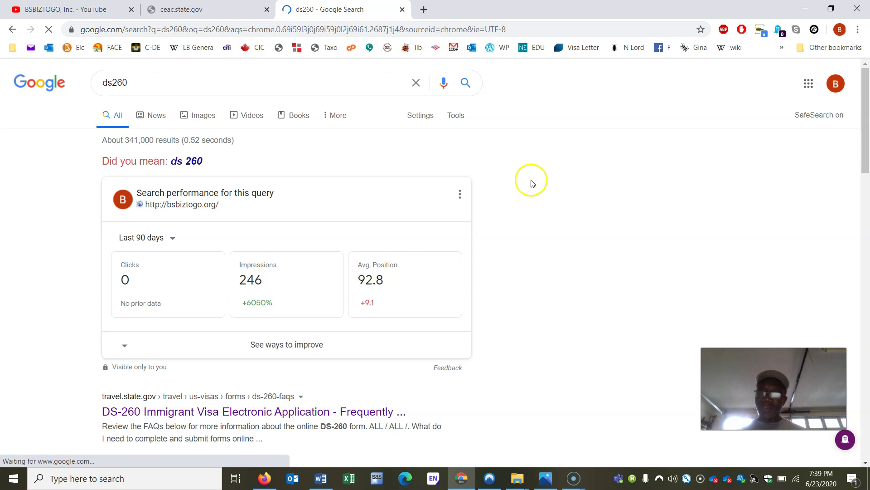
scroll(585, 264, down, 2)
scroll(585, 265, down, 5)
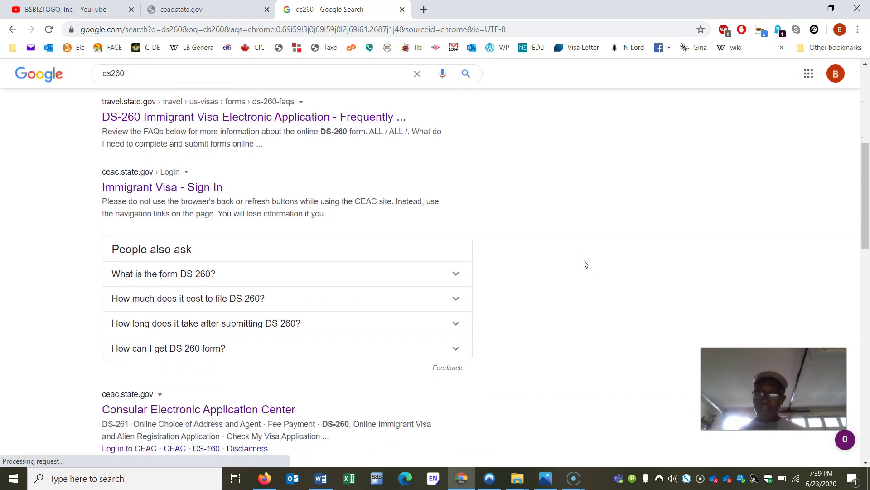
click(202, 191)
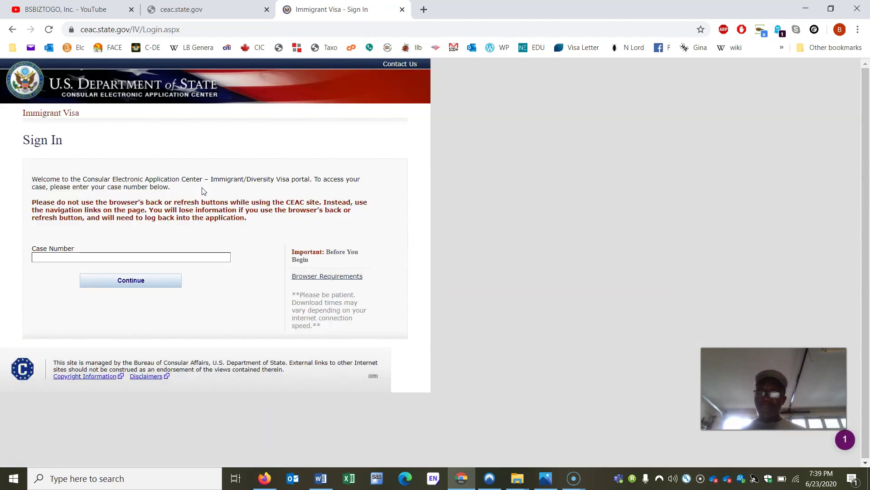
Step: Enter the applicant's case number in the Case Number field, fixing the mistyped digits
click(81, 254)
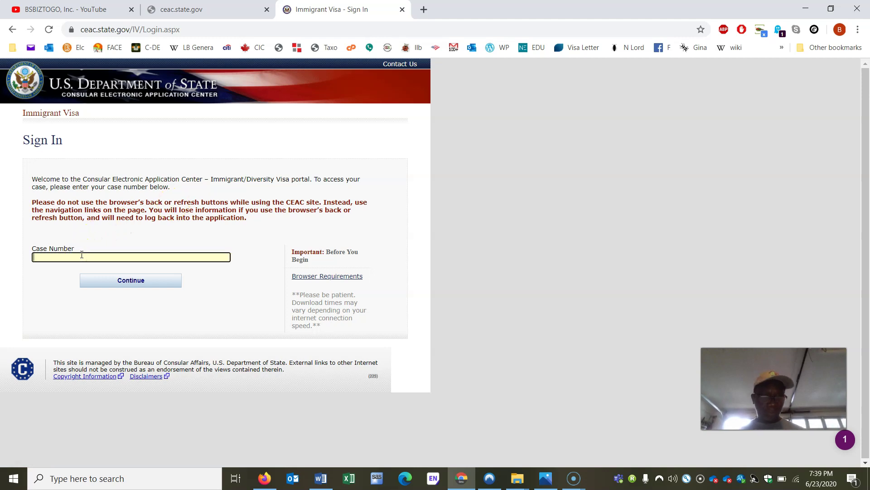
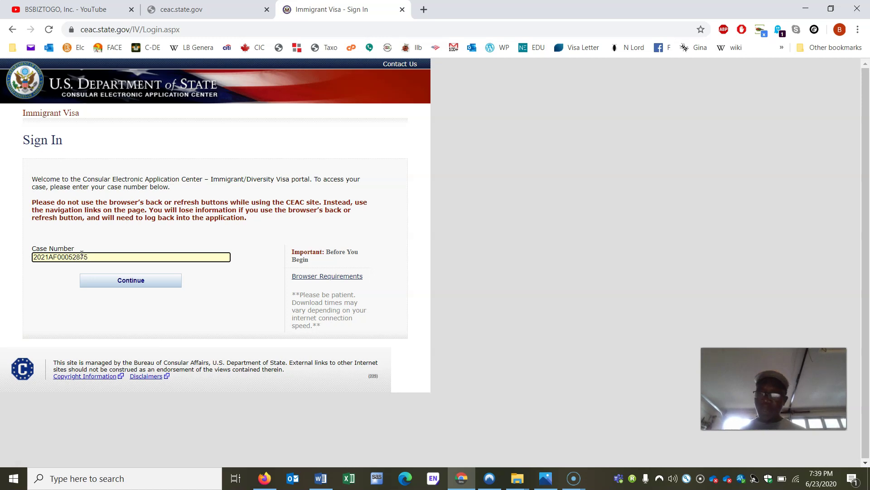
click(72, 257)
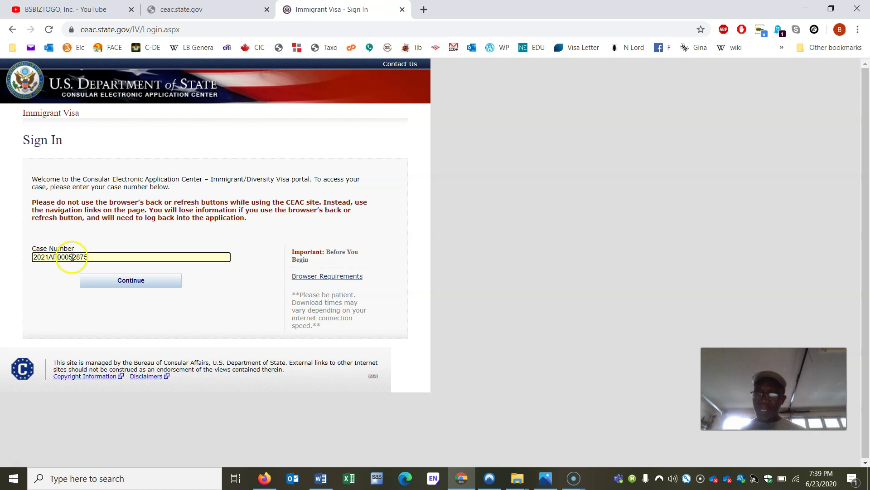
key(Delete)
key(Delete)
key(Delete)
key(BackSpace)
key(BackSpace)
key(BackSpace)
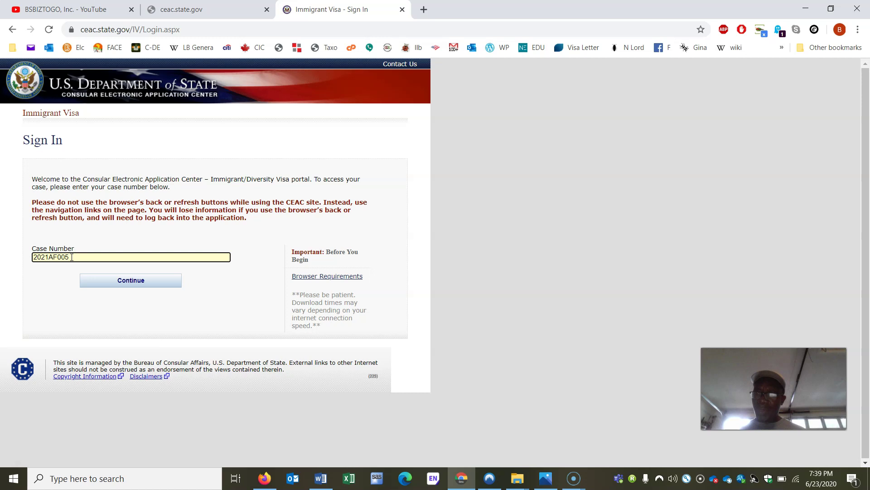
key(BackSpace)
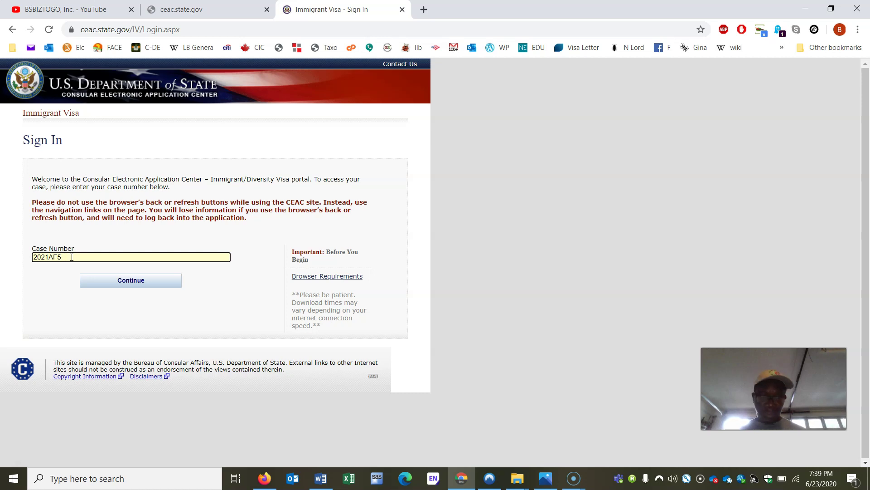
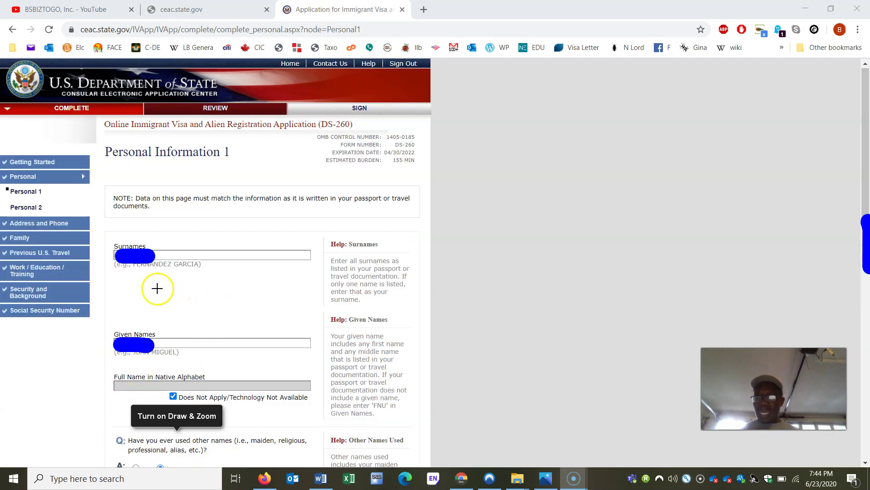
Step: Obscure the entered surname and given names on Personal Information 1 for privacy
mouse_move(165, 259)
mouse_down()
mouse_move(194, 266)
mouse_move(238, 257)
mouse_up()
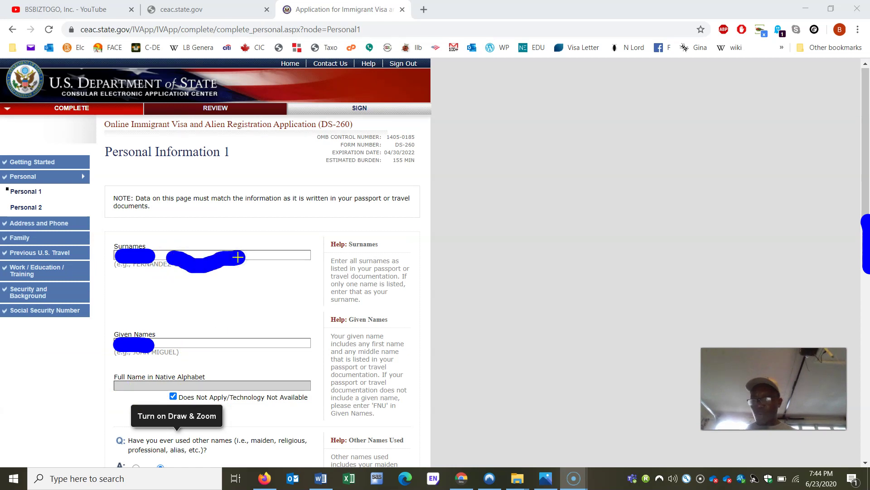
drag(170, 343, 217, 343)
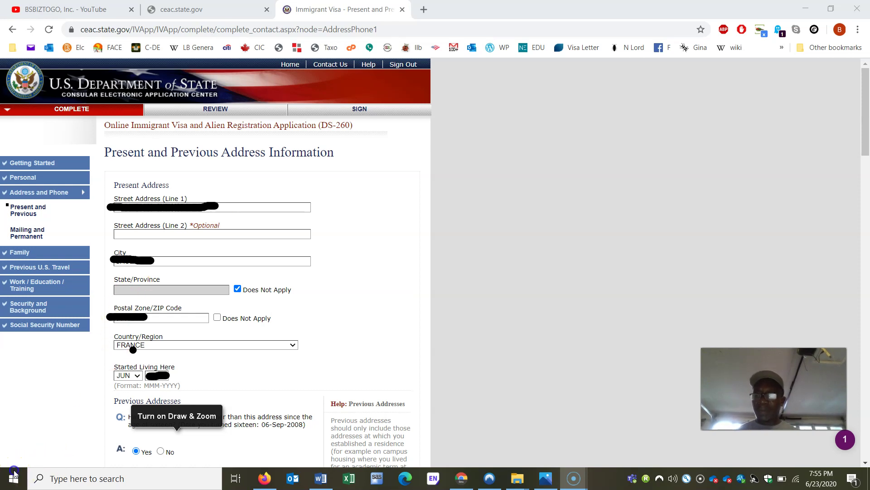
scroll(14, 473, down, 7)
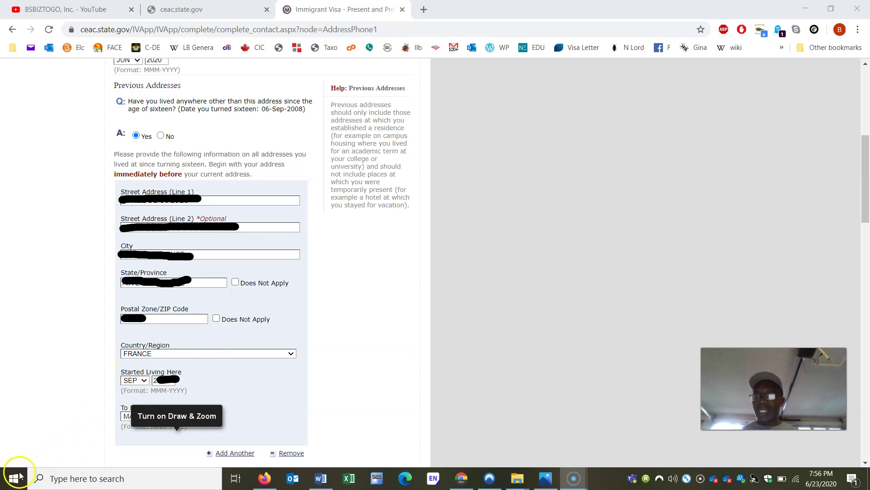
Step: Scroll down the DS-260 address page
scroll(744, 280, down, 15)
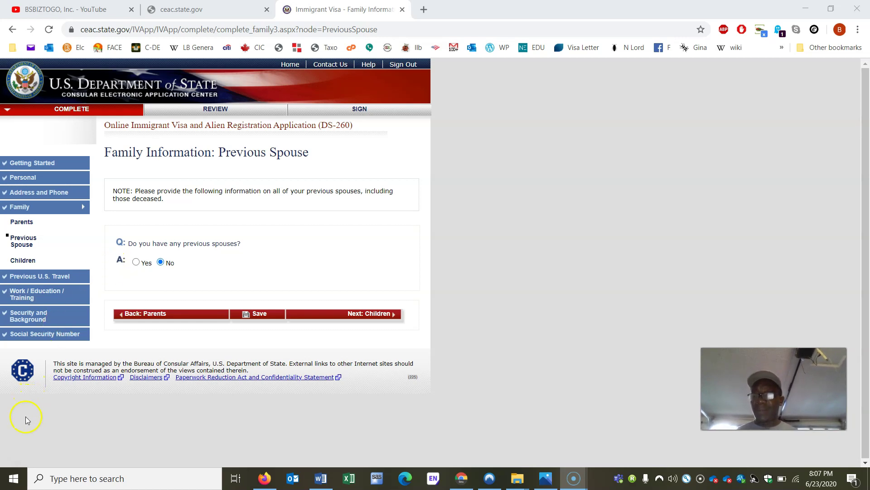
Step: Click the bottom-left corner of the screen while working through the family pages
click(16, 474)
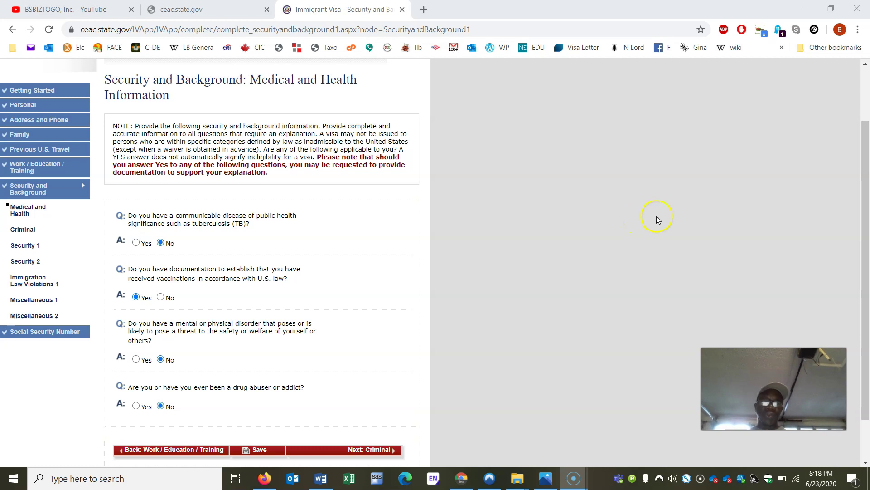
drag(866, 204, 868, 257)
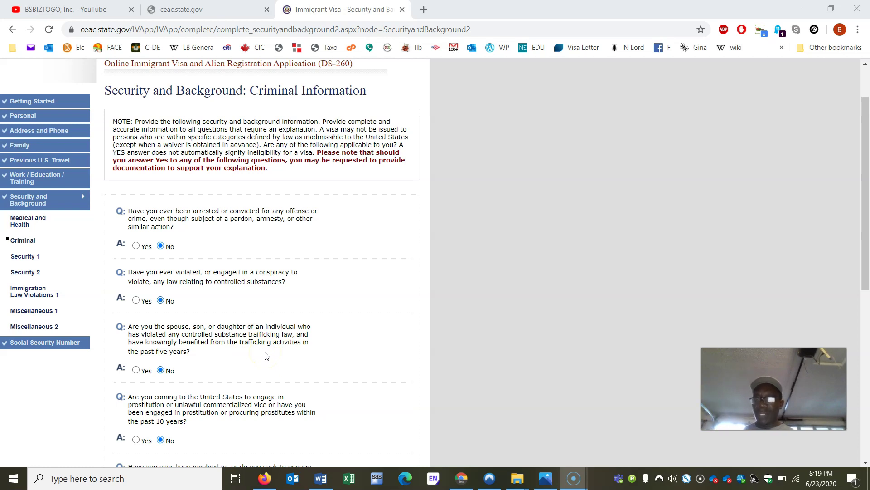
click(175, 373)
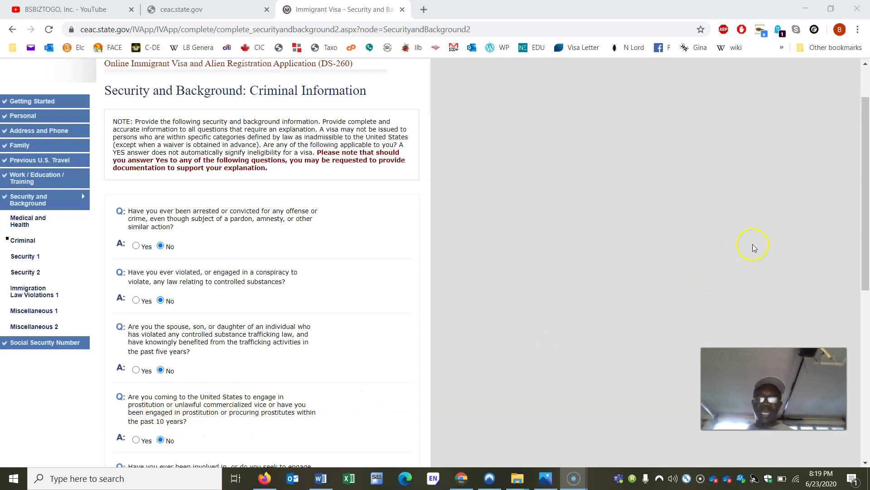
drag(866, 198, 867, 345)
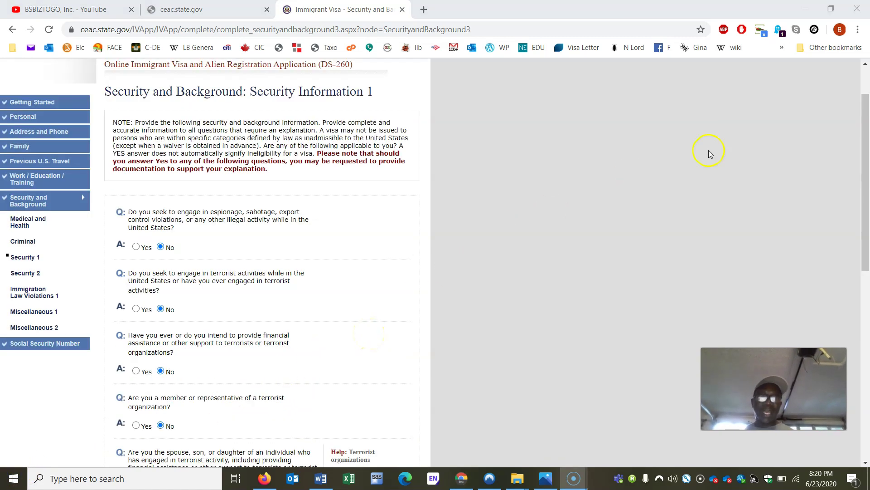
Step: Drag the scrollbar to scroll down through the Security Information questions
drag(865, 135, 862, 346)
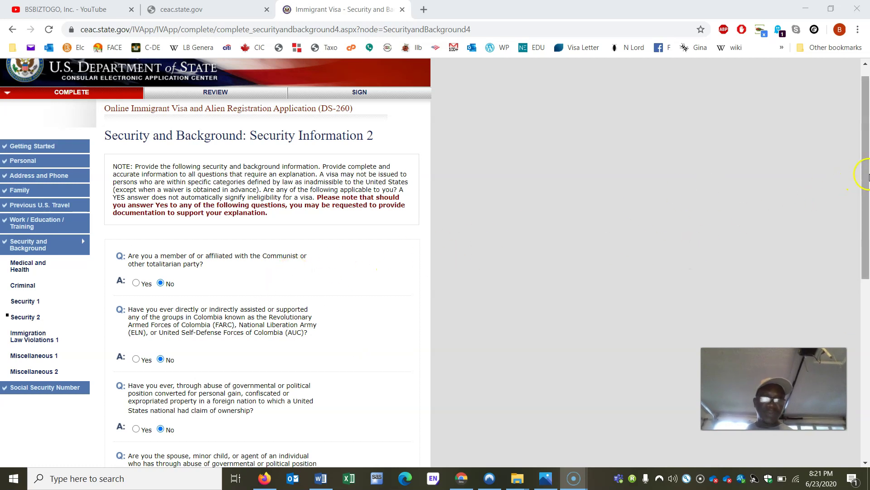
drag(868, 177, 866, 371)
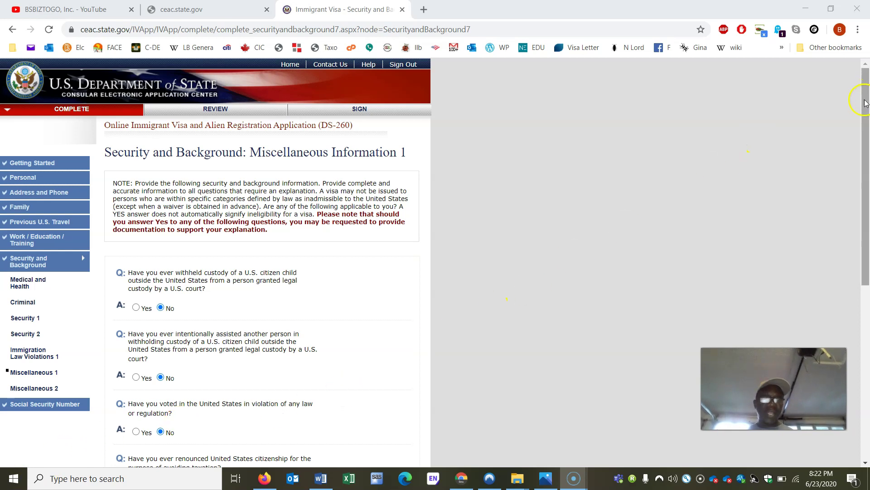
drag(865, 109, 868, 210)
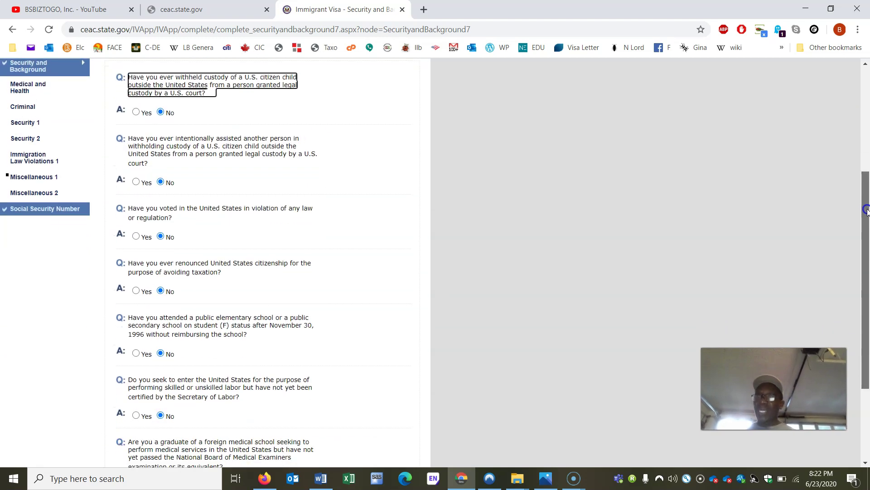
drag(867, 210, 858, 270)
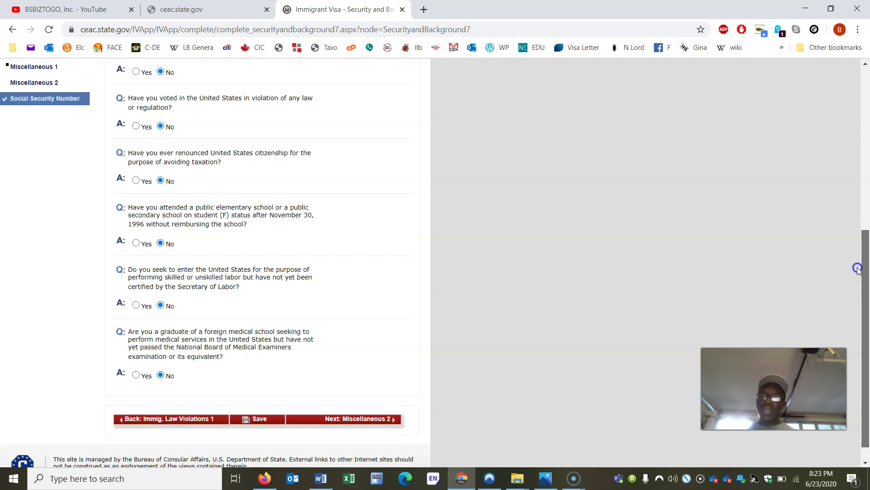
drag(861, 267, 862, 300)
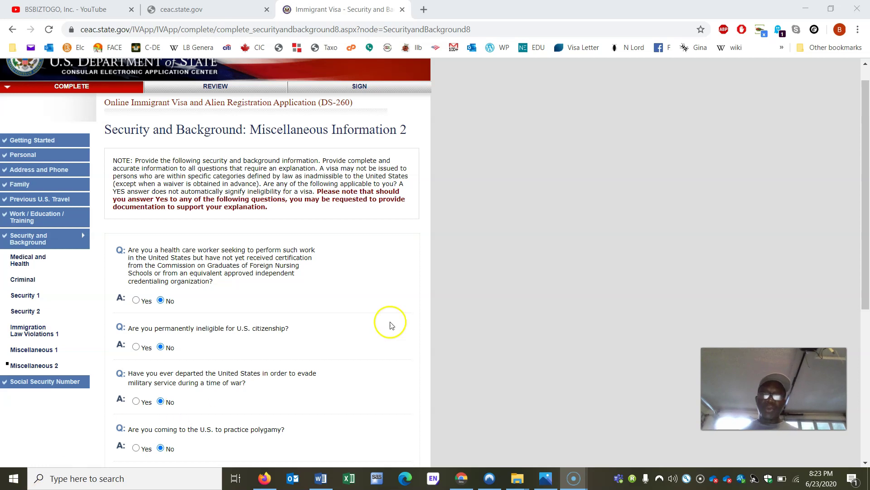
Step: Drag the scrollbar to scroll down through the remaining Miscellaneous Information 2 questions
drag(865, 121, 866, 287)
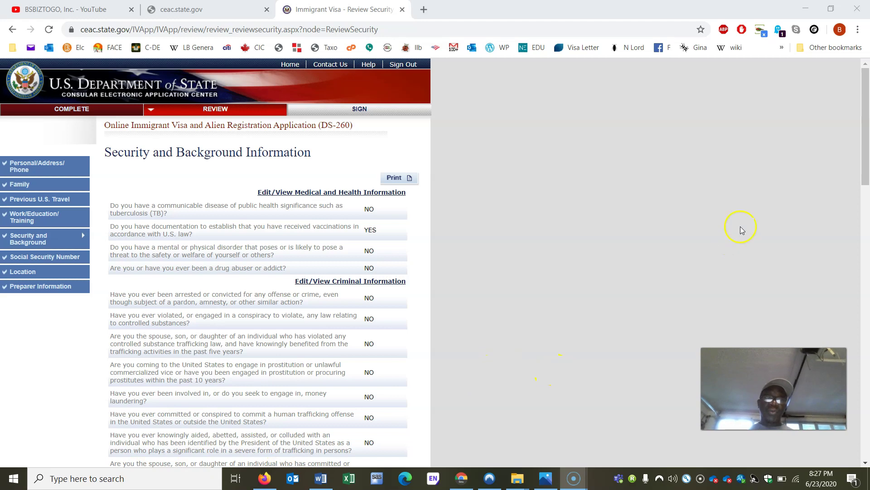
Step: Scroll to the bottom of the Security and Background review and continue to the next section
mouse_move(865, 166)
mouse_down()
mouse_move(866, 444)
mouse_move(867, 172)
mouse_up()
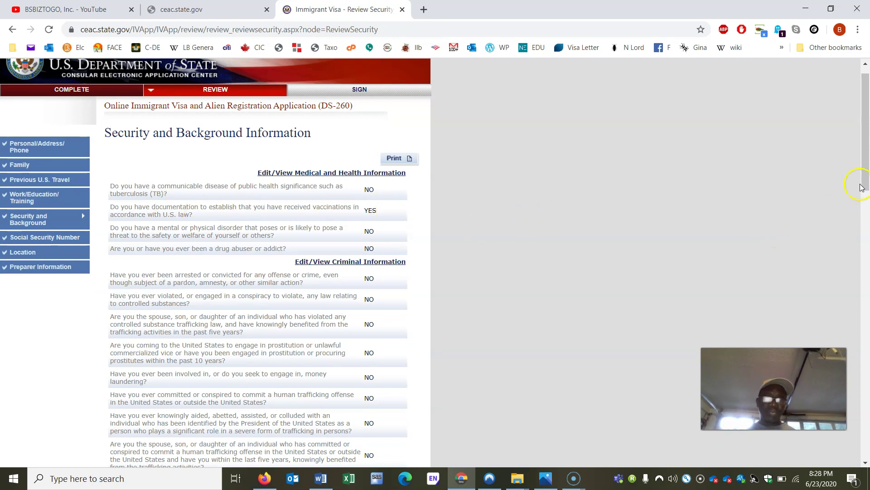
drag(862, 187, 867, 455)
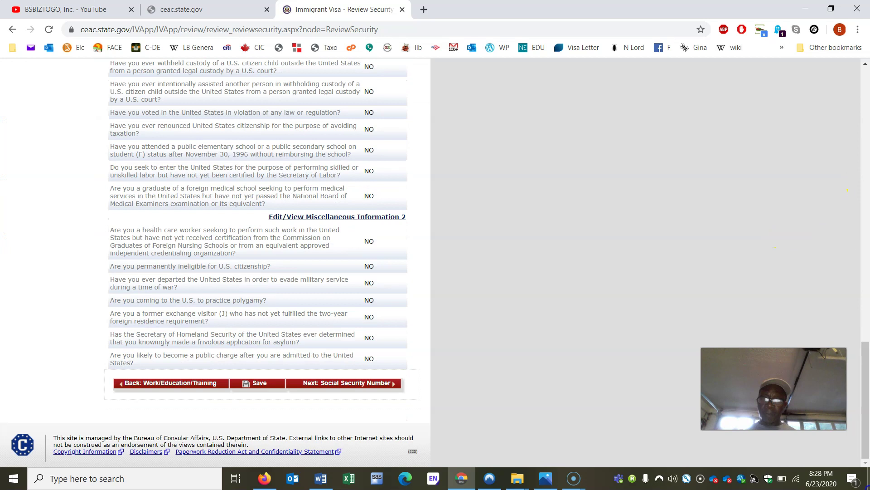
click(382, 384)
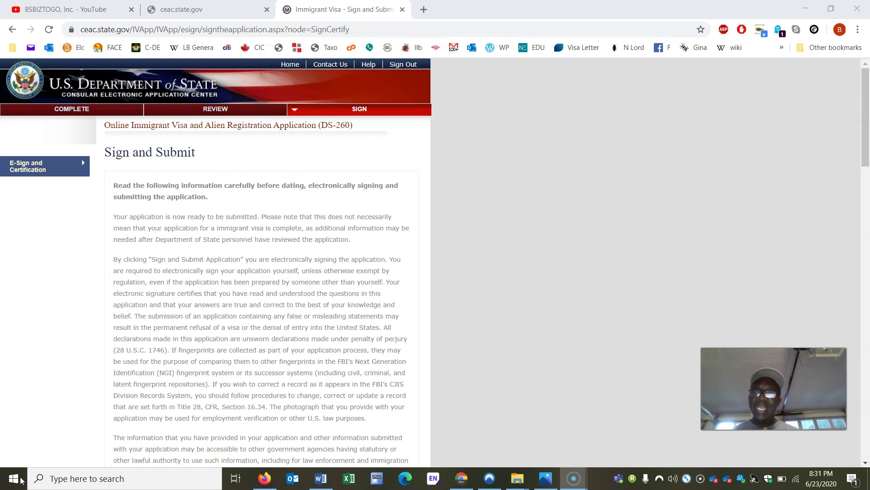
Step: Click the bottom-left corner of the screen on the Sign and Submit page
click(22, 472)
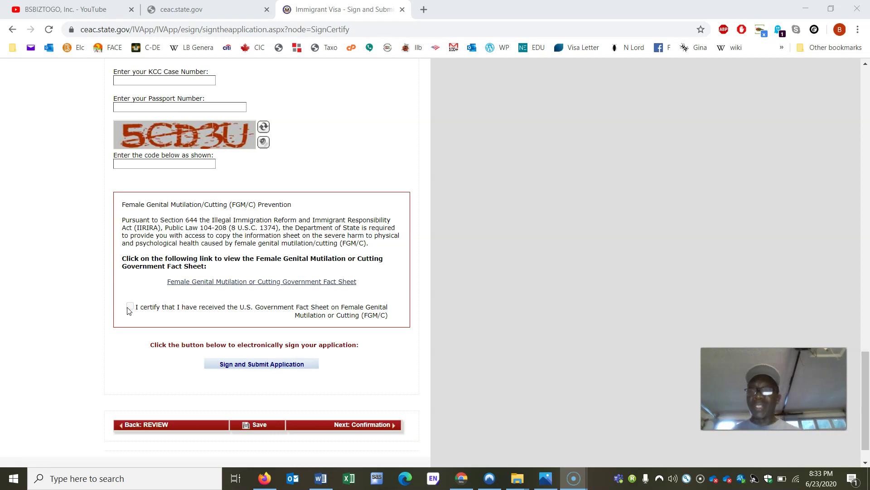
click(130, 306)
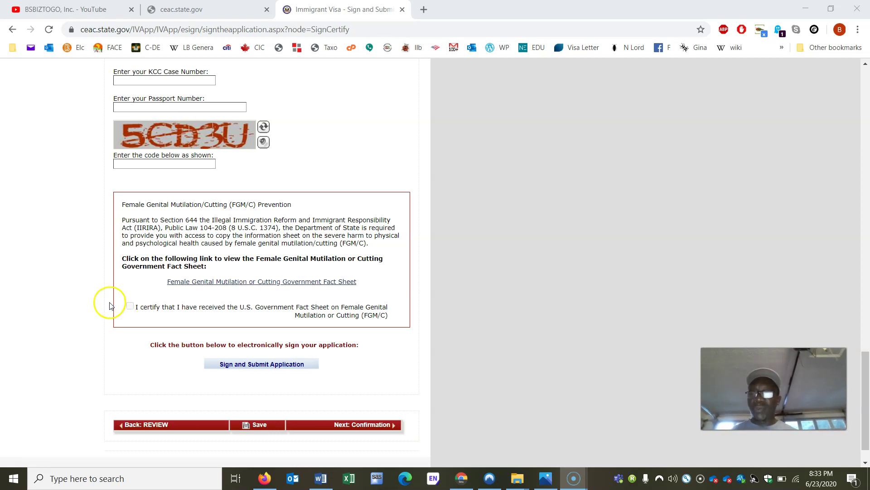